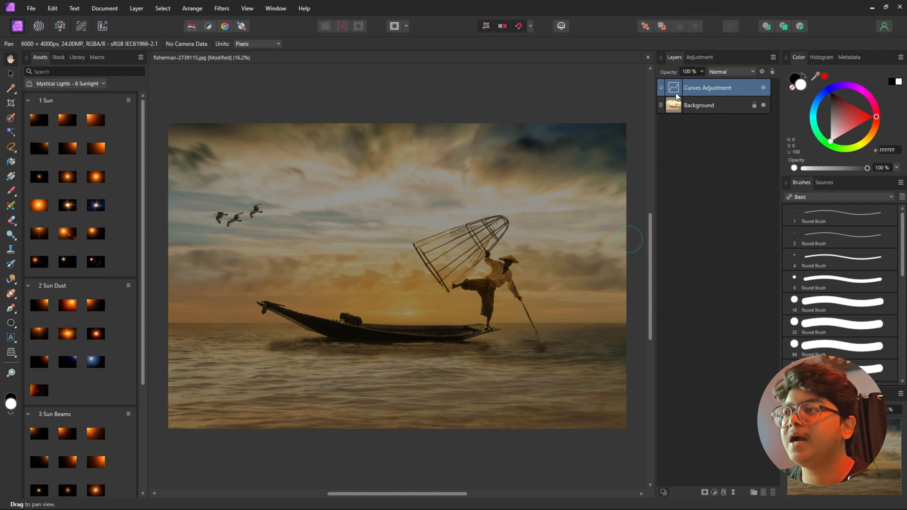
- Mask the darkening Curves adjustments with linear gradients so they fade from the top sky and bottom water toward the image's middle
key(g)
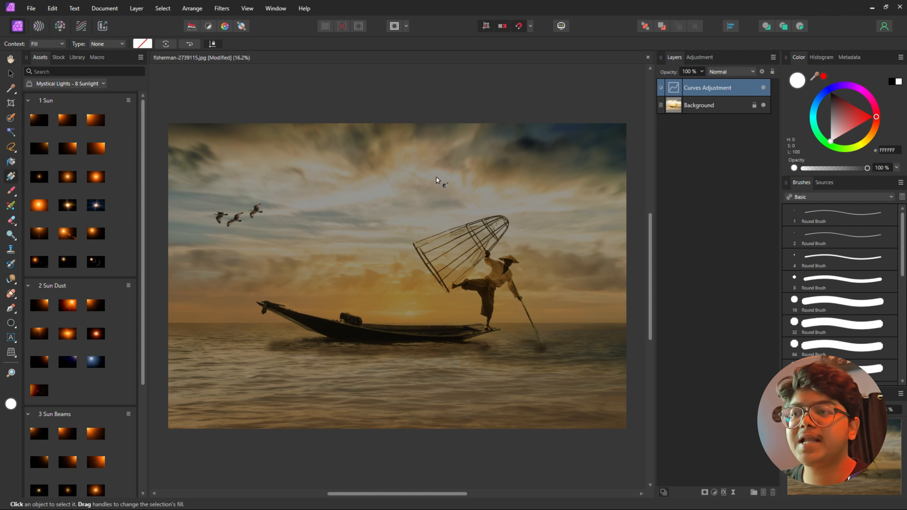
drag(396, 154, 397, 225)
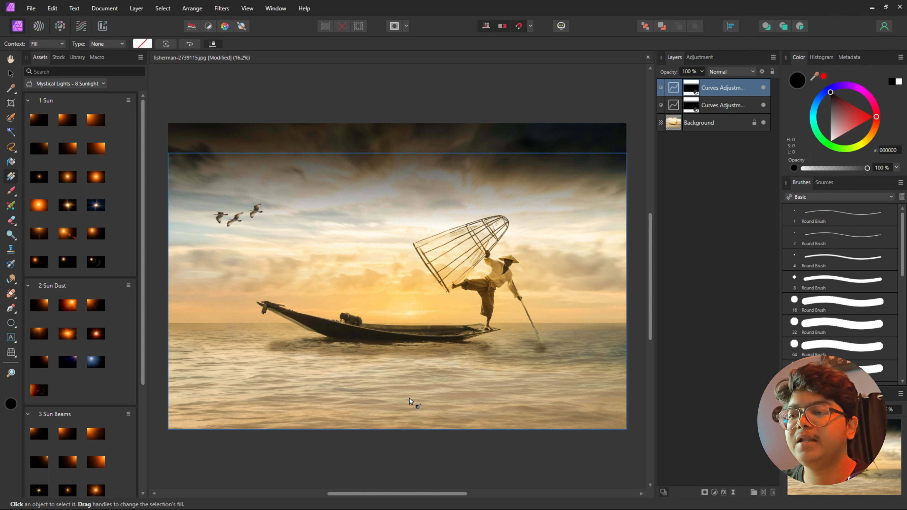
drag(406, 405, 406, 350)
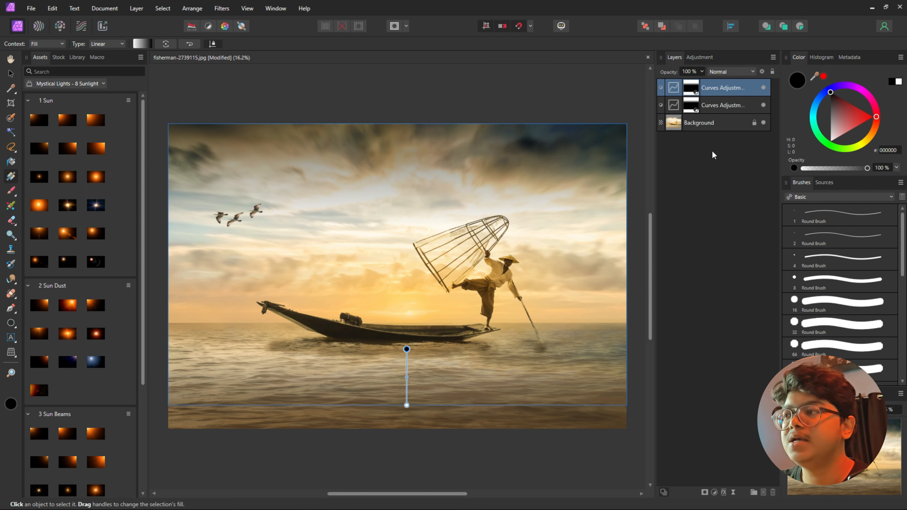
- Hide both masked Curves adjustments and add an empty pixel layer above them
ctrl+click(721, 104)
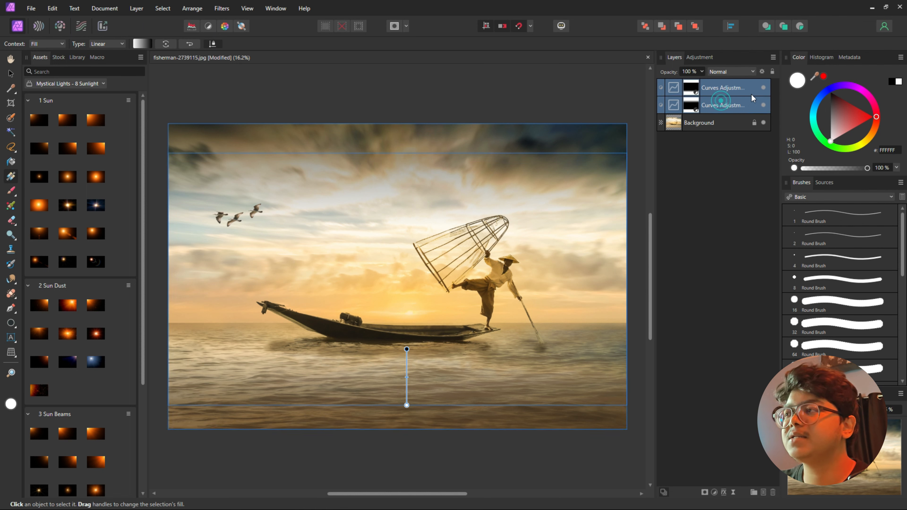
click(765, 88)
click(765, 88)
click(764, 88)
click(764, 88)
click(764, 88)
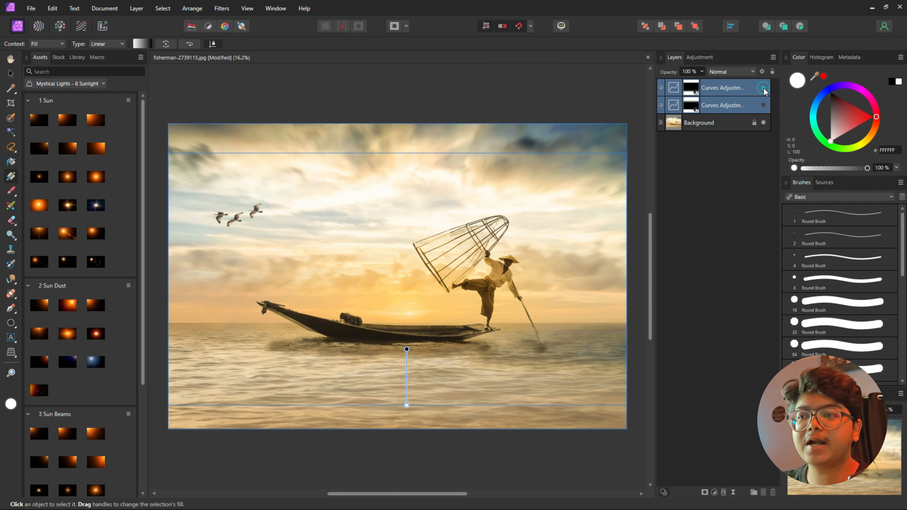
click(764, 88)
click(764, 87)
click(763, 493)
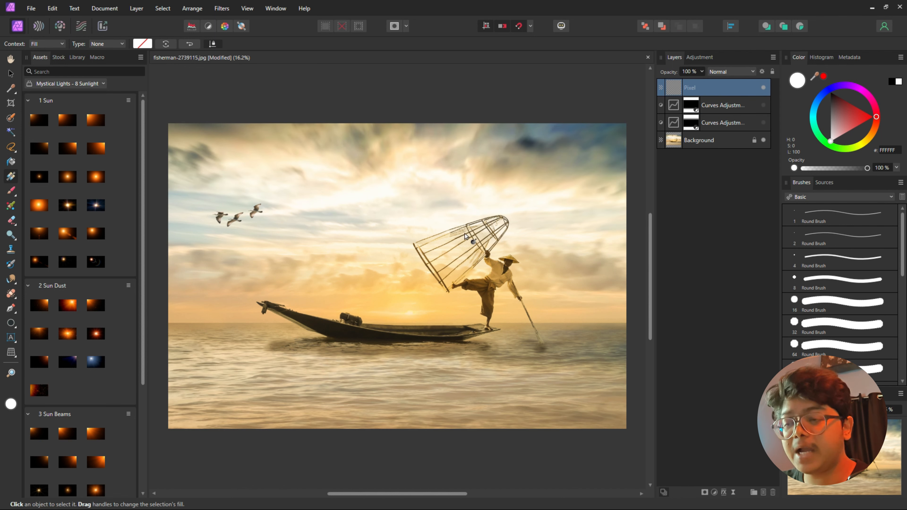
- Paint a red circle around the sun's glow with a 259.1 px brush at 0% hardness, and undo the stroke
key(b)
key(d)
key(bracketleft)
key(bracketleft)
key(bracketleft)
key(bracketleft)
key(bracketleft)
key(bracketleft)
key(bracketleft)
key(bracketleft)
key(bracketleft)
key(bracketleft)
key(bracketleft)
key(bracketleft)
key(bracketleft)
key(bracketleft)
key(bracketleft)
key(bracketleft)
key(bracketleft)
key(bracketleft)
key(bracketleft)
key(bracketleft)
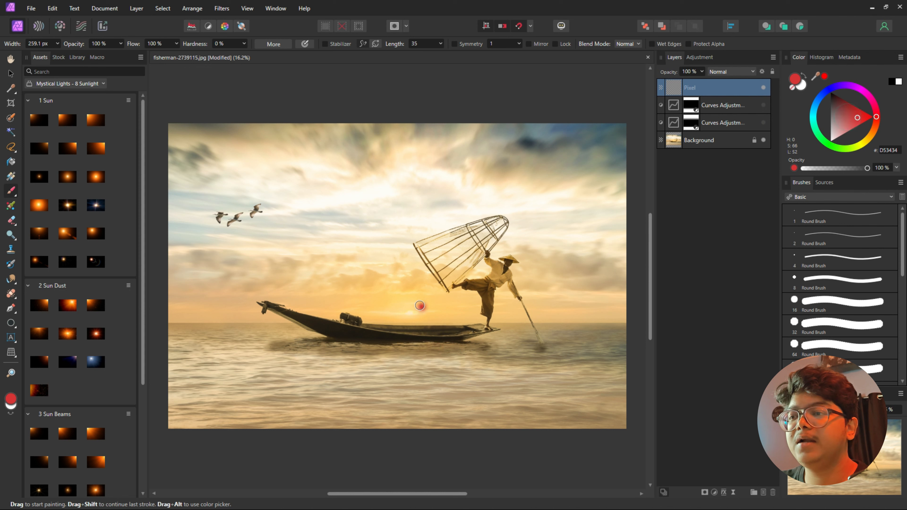
mouse_move(408, 288)
mouse_down()
mouse_move(454, 347)
mouse_move(444, 287)
mouse_move(369, 301)
mouse_move(404, 365)
mouse_move(450, 292)
mouse_move(423, 305)
mouse_up()
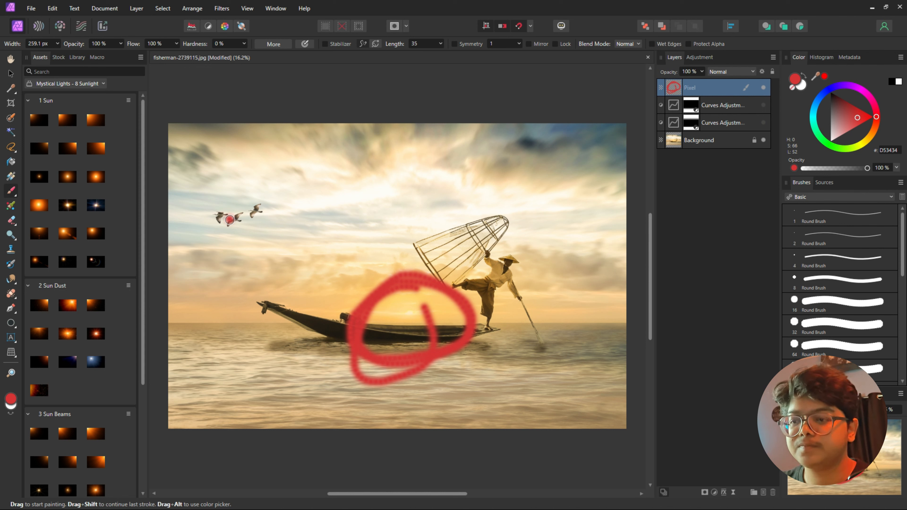
key(ctrl+z)
- Place the sunbeams_20.jpg asset over the boat and set its blend mode to Screen
scroll(69, 432, down, 4)
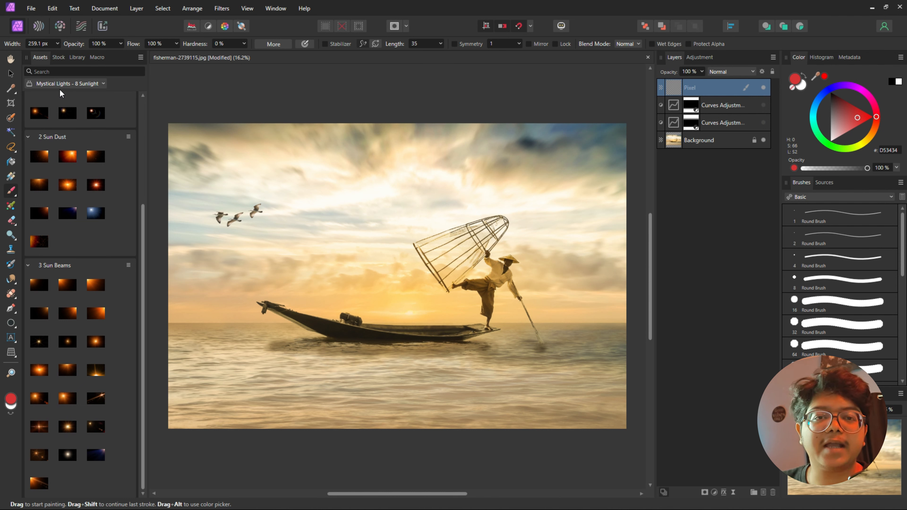
key(x)
key(v)
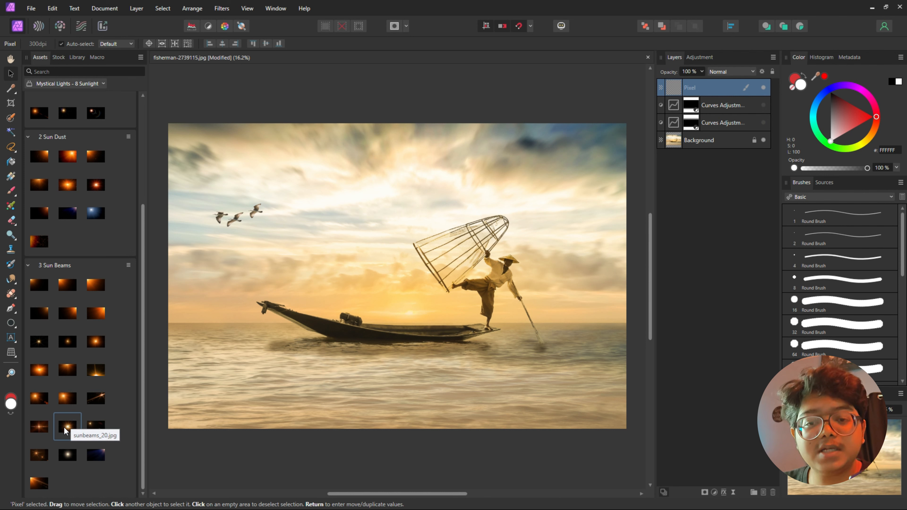
drag(65, 431, 397, 316)
click(745, 71)
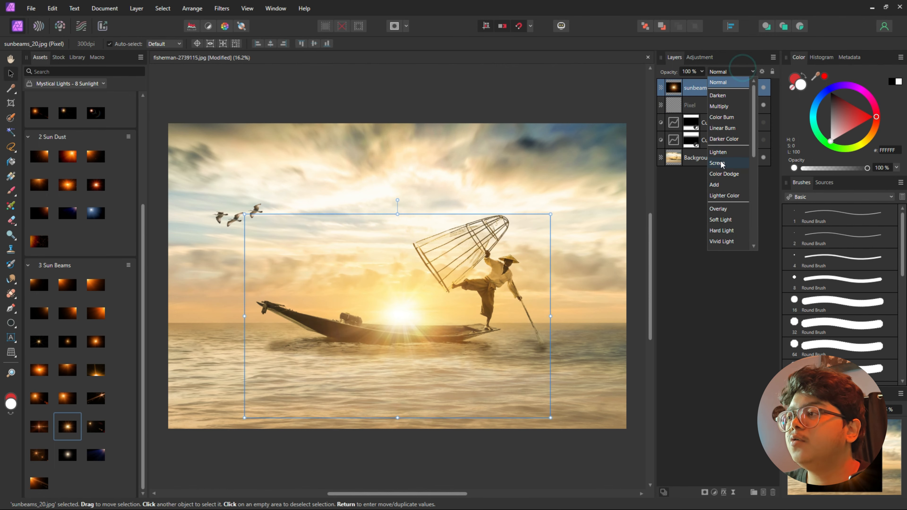
click(721, 161)
- Scale down the sunbeams_20.jpg flare and centre it on the sun's glow just behind the boat
mouse_move(480, 363)
mouse_down()
mouse_move(483, 397)
mouse_move(486, 354)
mouse_up()
drag(549, 421, 498, 395)
drag(461, 361, 458, 362)
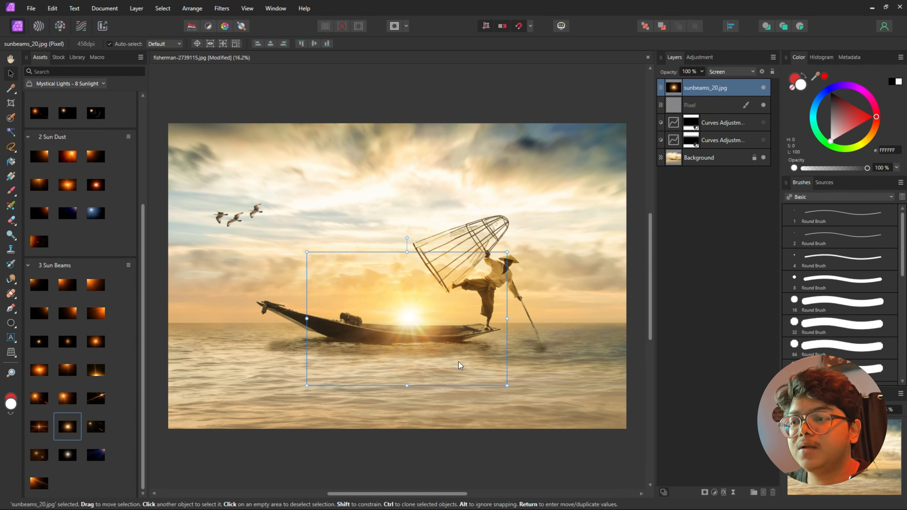
- Compare the photo with and without the sunbeams_20.jpg flare by toggling its visibility
click(480, 87)
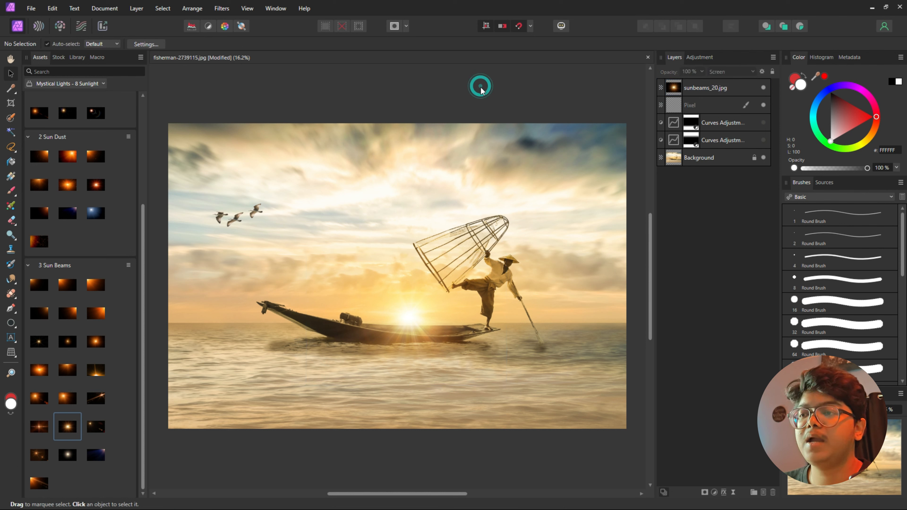
click(764, 87)
click(764, 87)
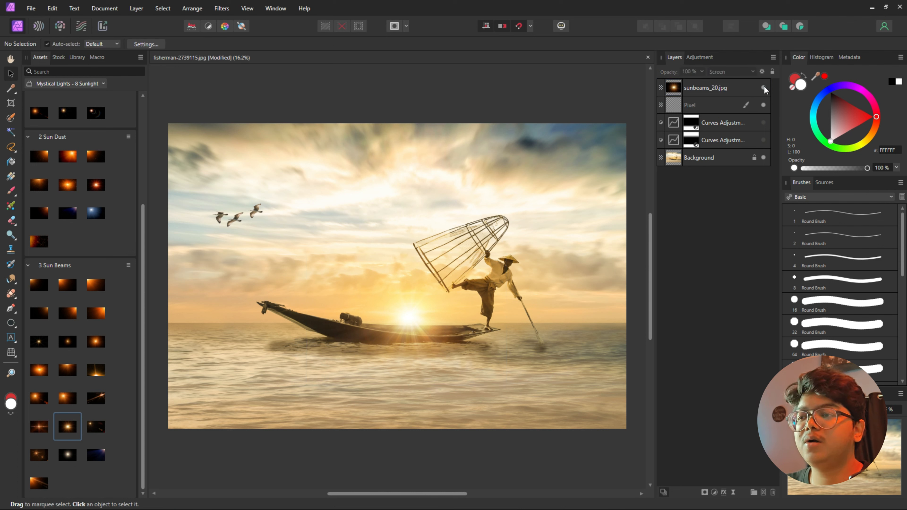
click(764, 88)
click(764, 87)
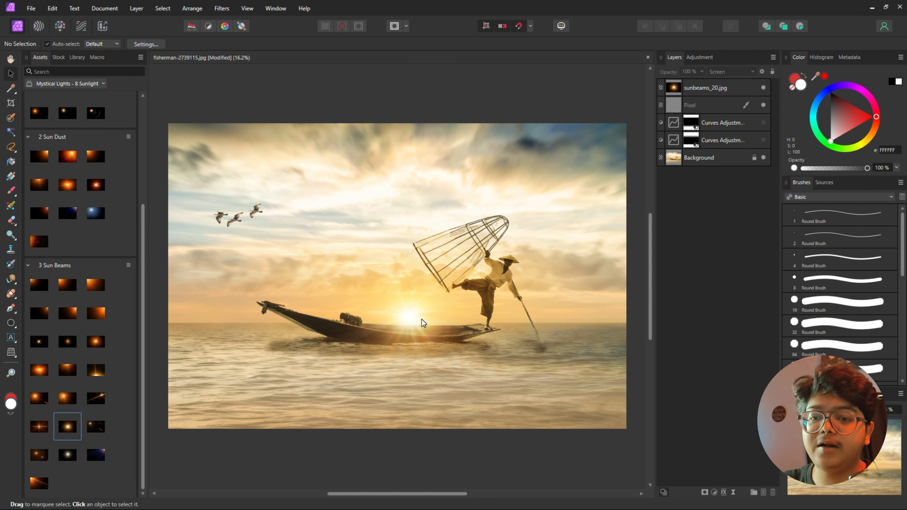
- Place the sunbeams_22.jpg asset from the Sun Beams set on the photo and set its blend mode to Screen
click(37, 482)
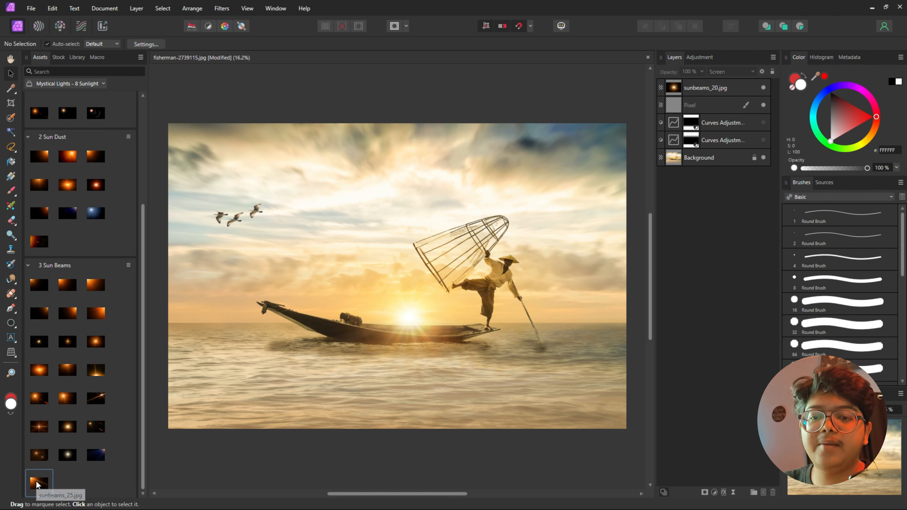
click(37, 456)
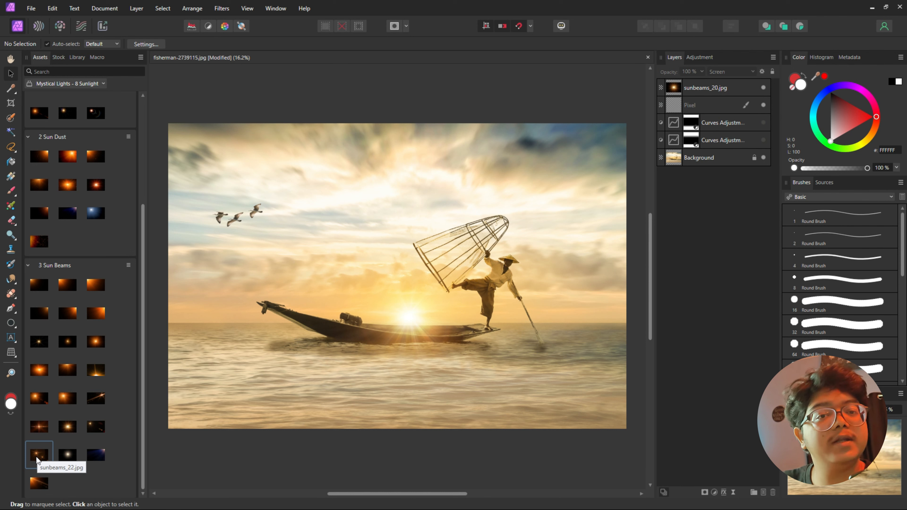
drag(37, 459, 727, 78)
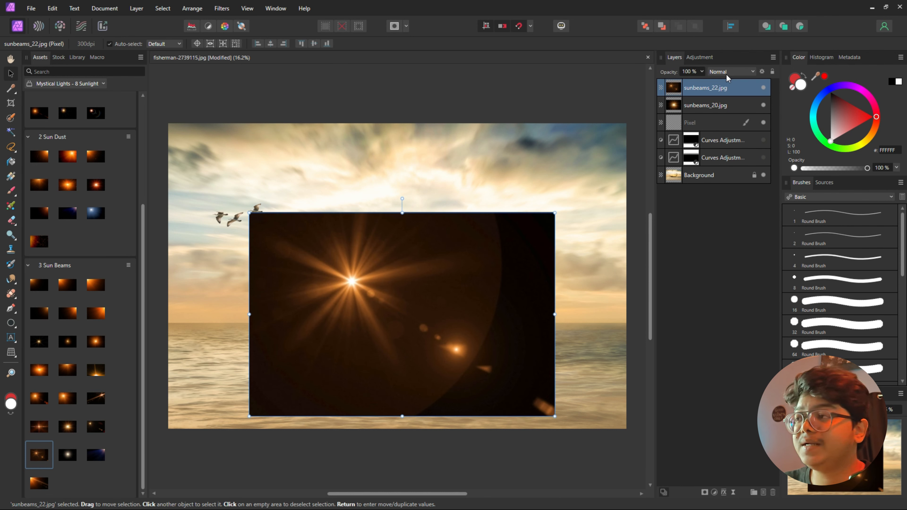
click(726, 73)
click(717, 163)
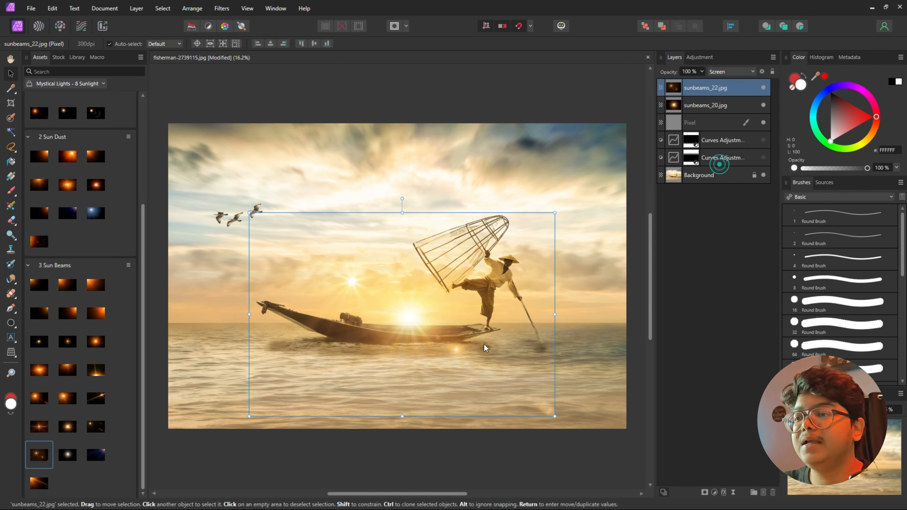
- Mirror the sunbeams_22.jpg flare horizontally and align its bright centre with the sun behind the boat
drag(460, 342, 518, 382)
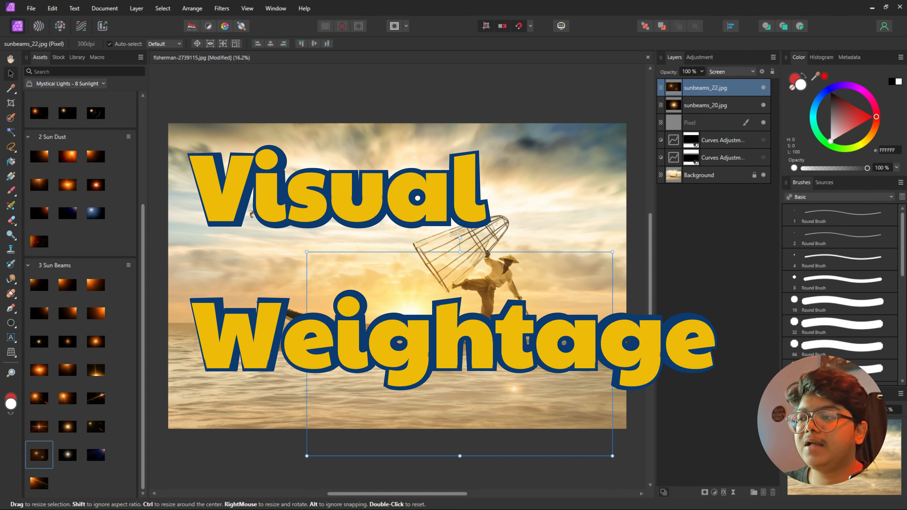
drag(613, 353, 73, 338)
drag(359, 374, 571, 375)
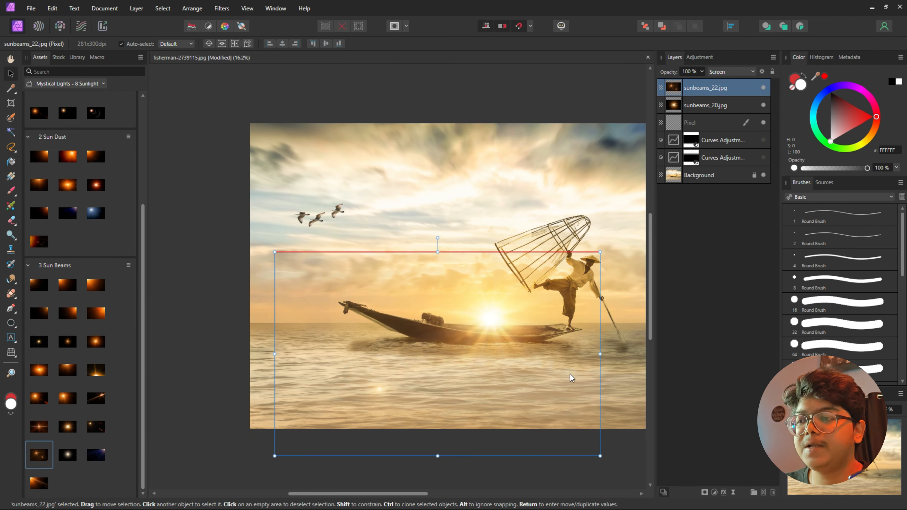
scroll(573, 370, down, 3)
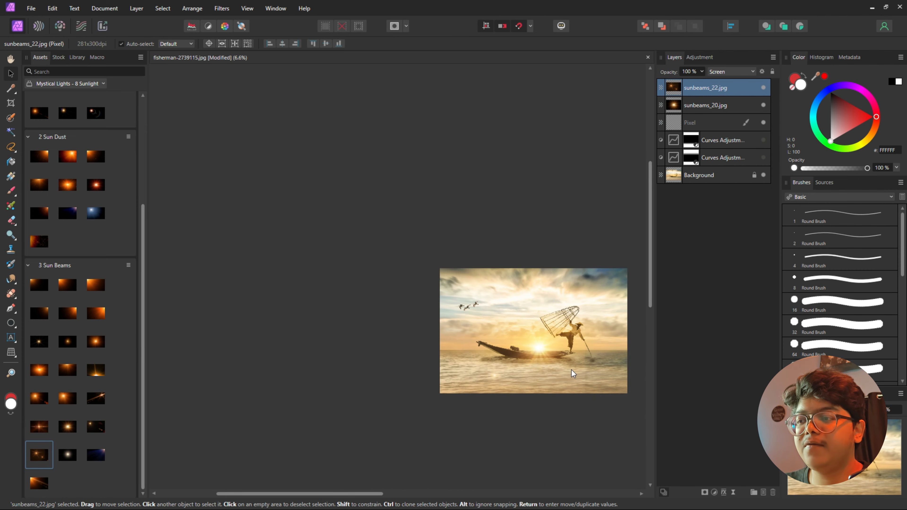
drag(571, 370, 489, 363)
scroll(489, 363, up, 2)
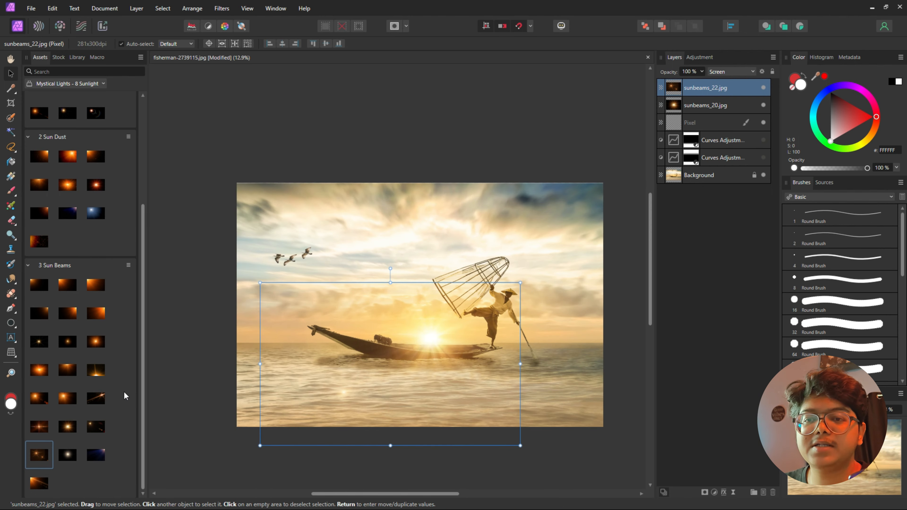
- Place the sunbeams_17.jpg asset above the other flares, with its light beam centred on the sun
drag(100, 404, 342, 390)
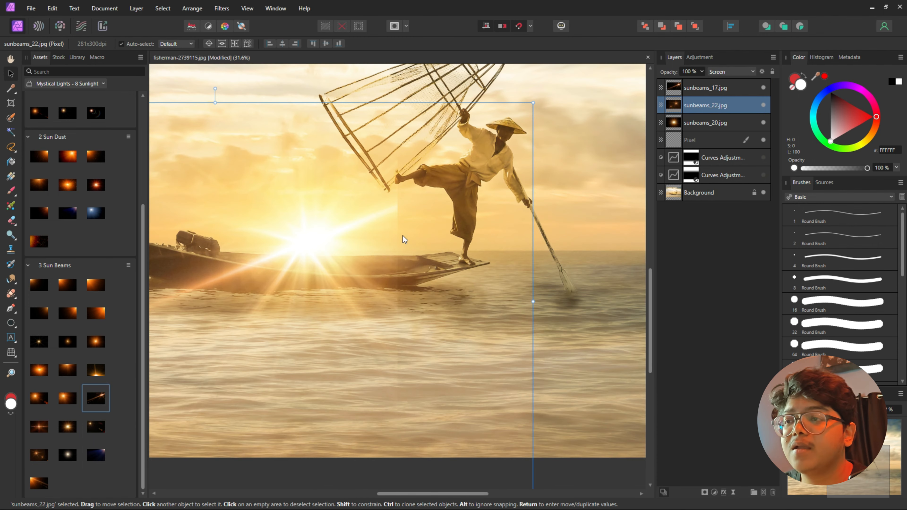
scroll(400, 232, up, 3)
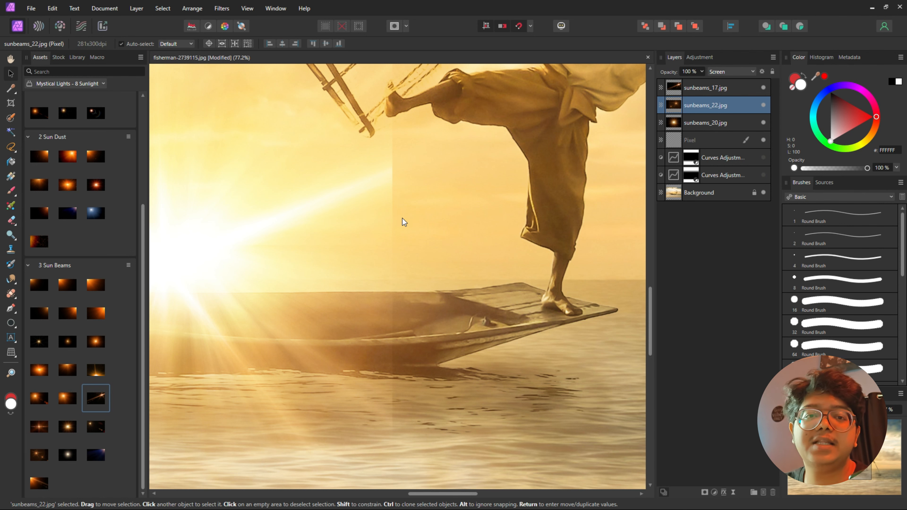
key(ctrl+0)
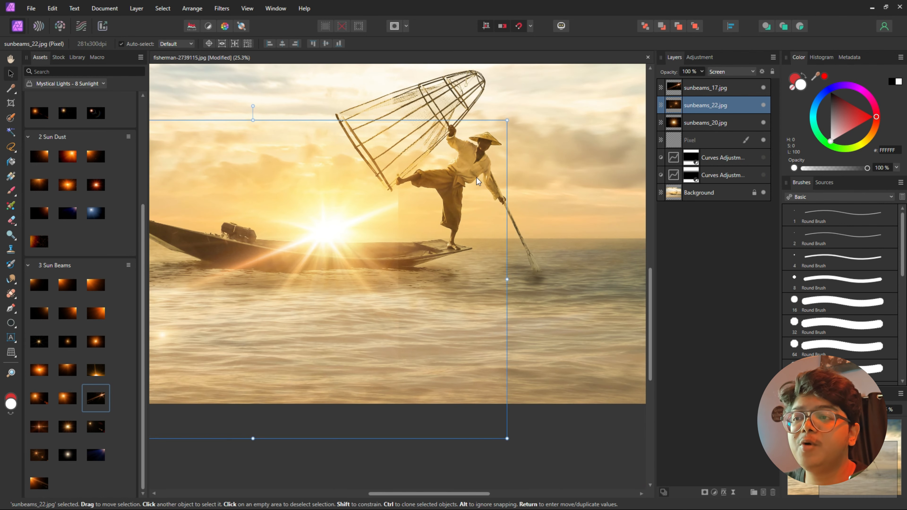
- Group the sunbeams_17.jpg and sunbeams_22.jpg layers and expand the group
shift+click(706, 87)
key(ctrl+g)
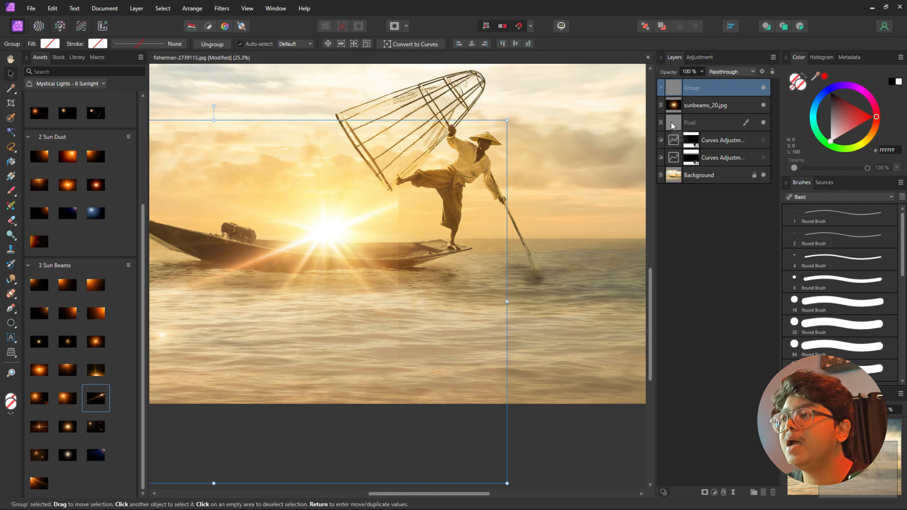
click(661, 87)
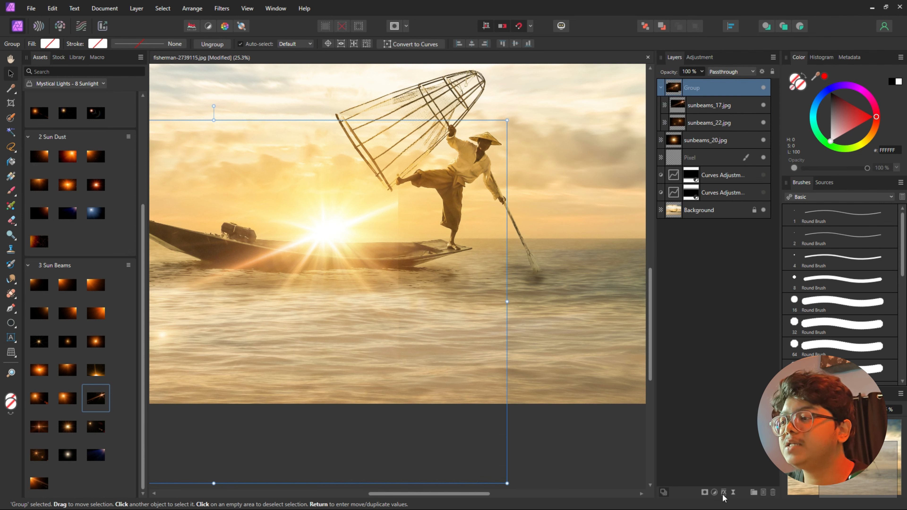
- Add a Curves adjustment and move it into the group onto the sunbeams_17.jpg layer
click(715, 493)
click(732, 376)
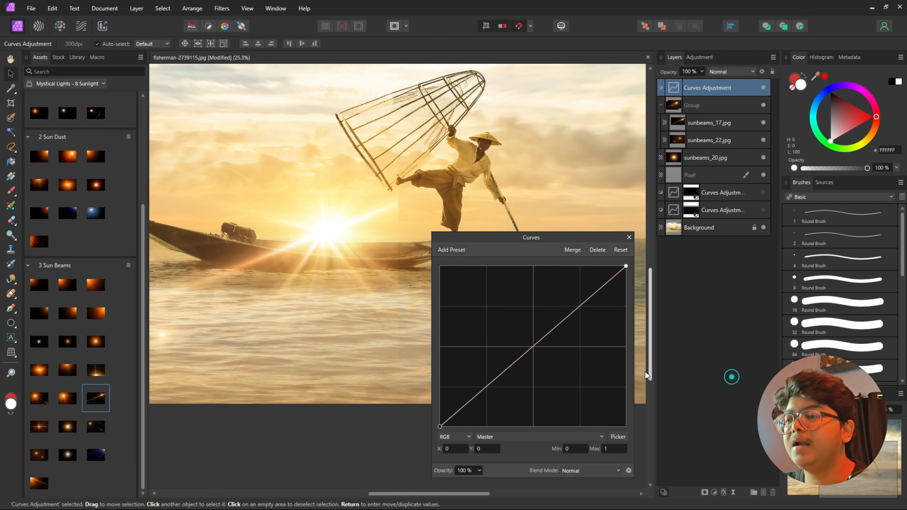
drag(583, 238, 706, 213)
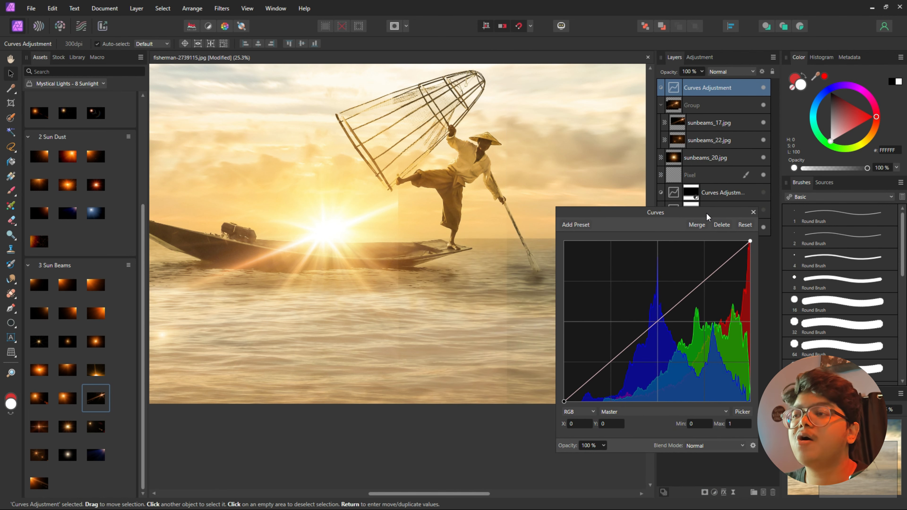
drag(696, 93, 700, 114)
- Steepen the curve nested in sunbeams_17.jpg by moving the black point to about X 0.2 and the white point to X 0.785
drag(750, 242, 725, 242)
drag(565, 402, 583, 402)
drag(702, 110, 702, 122)
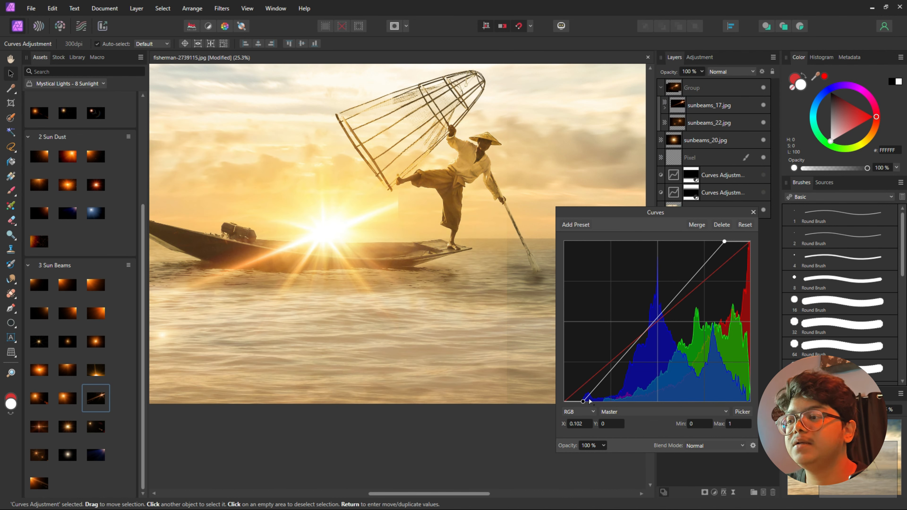
drag(583, 402, 604, 411)
mouse_move(725, 243)
mouse_down()
mouse_move(690, 244)
mouse_move(712, 244)
mouse_up()
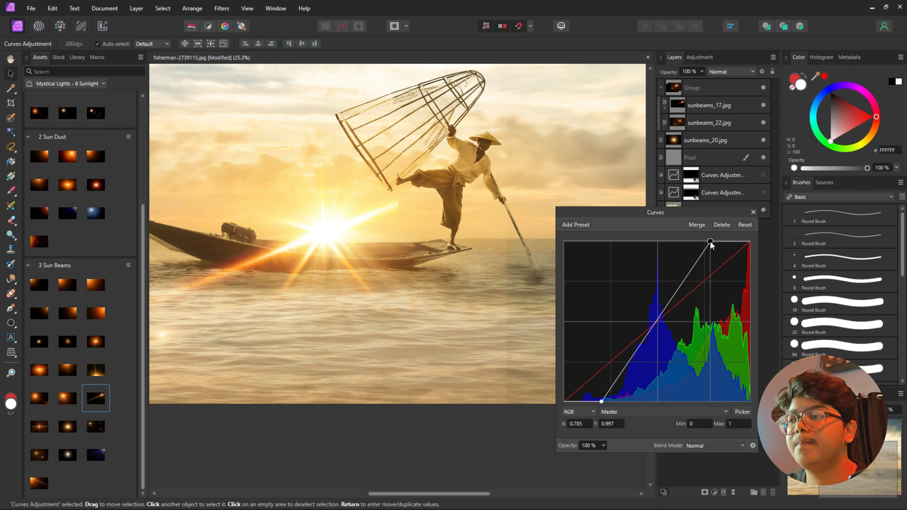
click(753, 213)
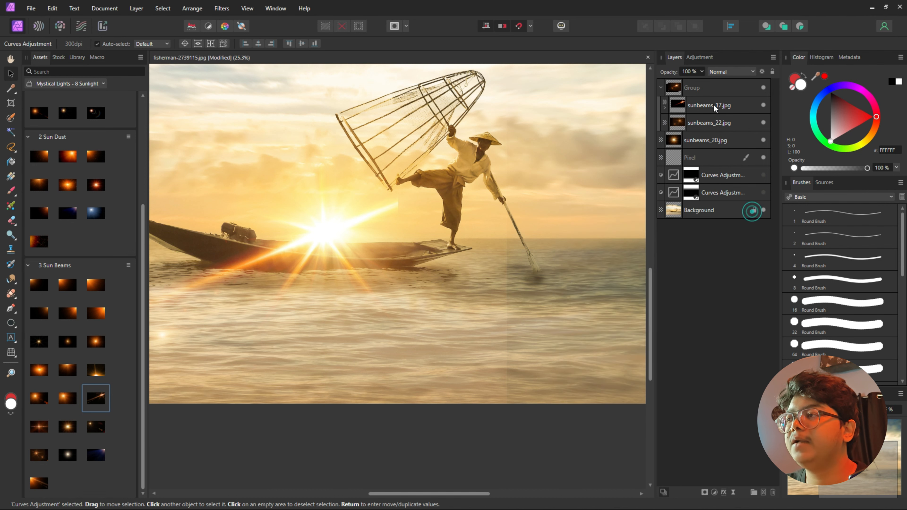
- Duplicate the Curves adjustment inside sunbeams_17.jpg and nest the copy inside the sunbeams_22.jpg layer
click(670, 110)
double_click(711, 125)
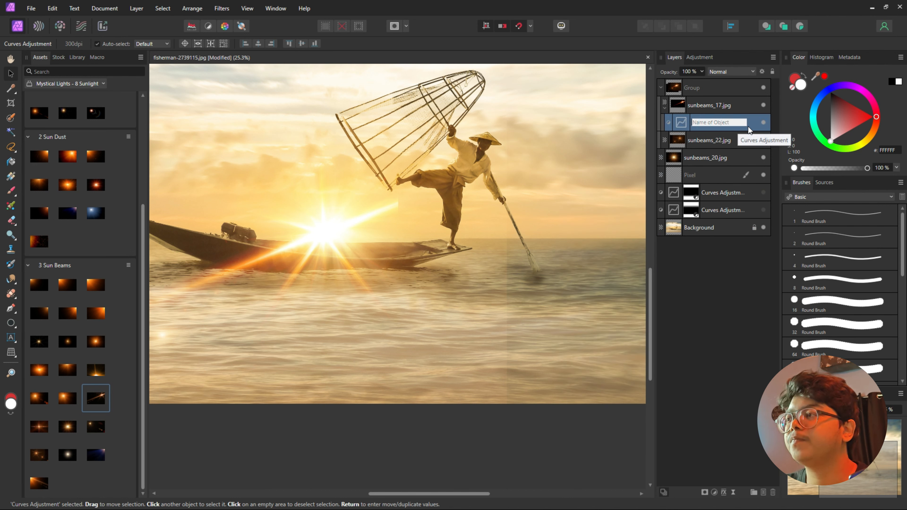
click(749, 127)
key(ctrl+j)
drag(717, 122, 717, 157)
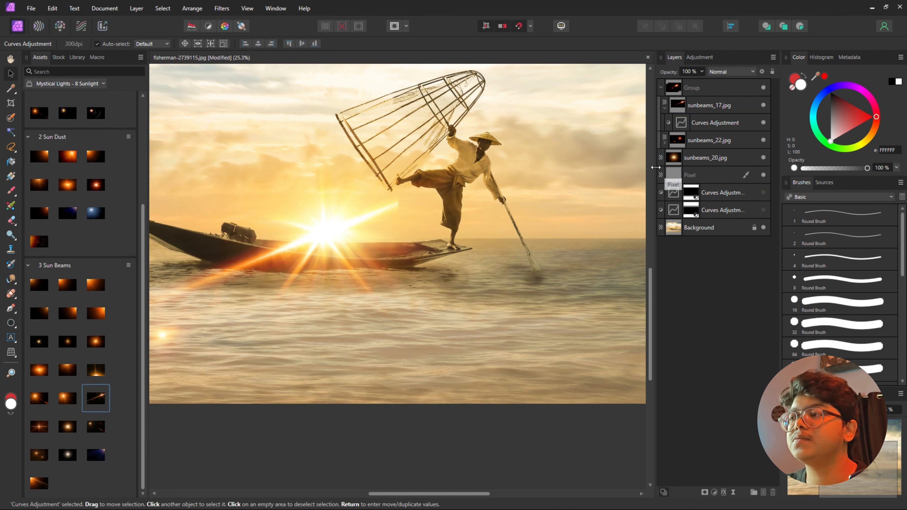
- Soften the curve nested in sunbeams_22.jpg by moving the black point to X 0.125 and the white point closer to X 1, then collapse the group
click(664, 142)
double_click(682, 160)
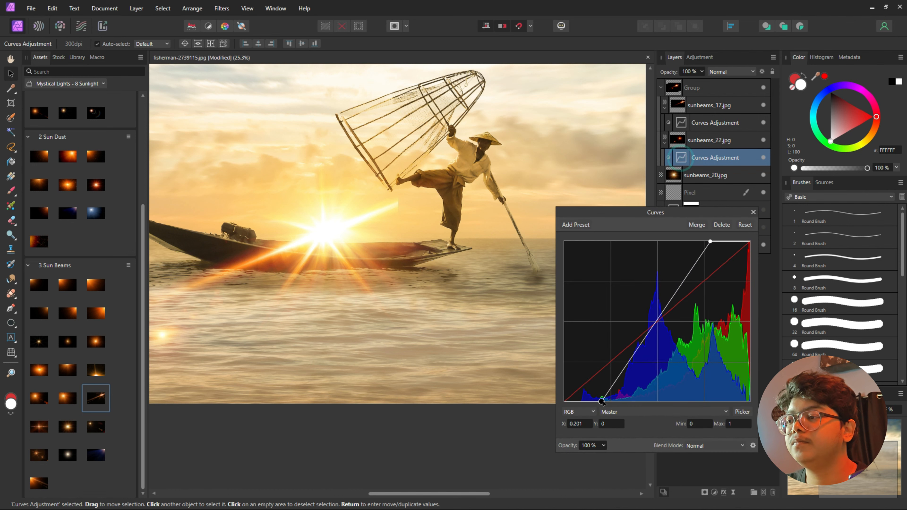
drag(604, 403, 588, 404)
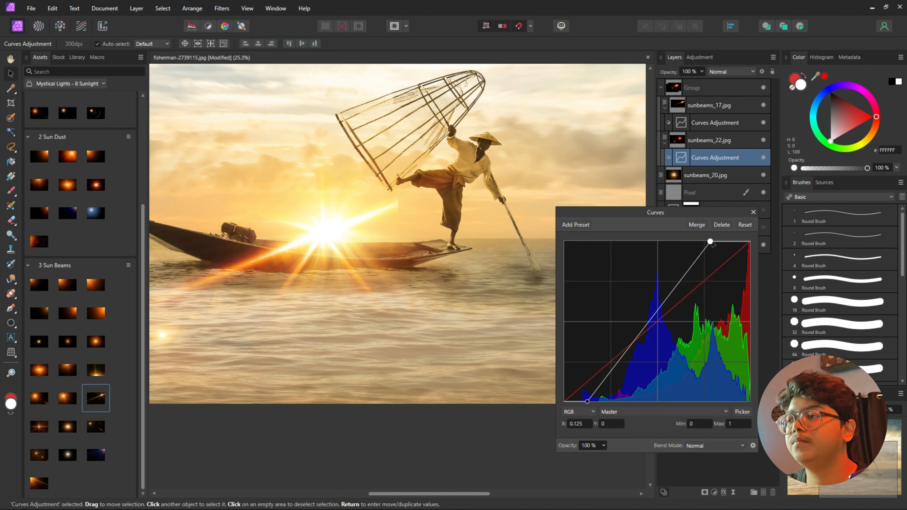
drag(712, 242, 724, 241)
click(752, 211)
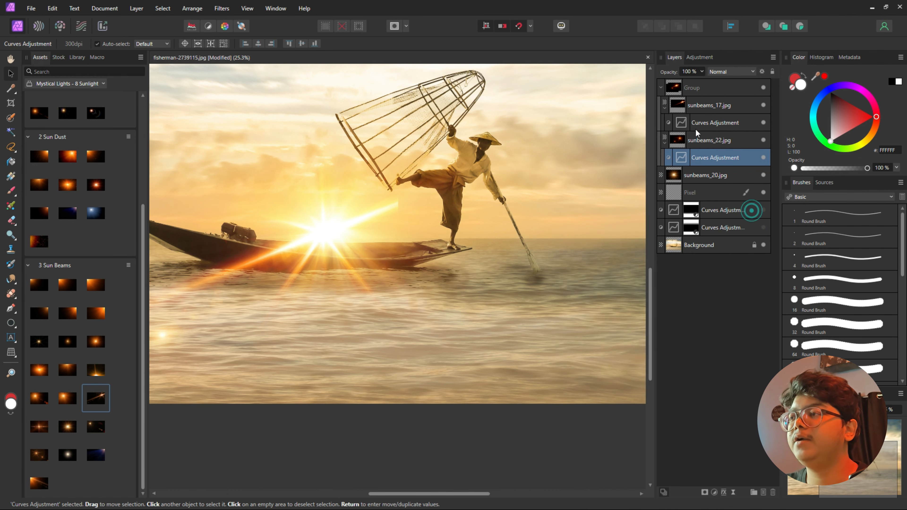
click(662, 87)
scroll(352, 224, up, 2)
scroll(352, 224, down, 4)
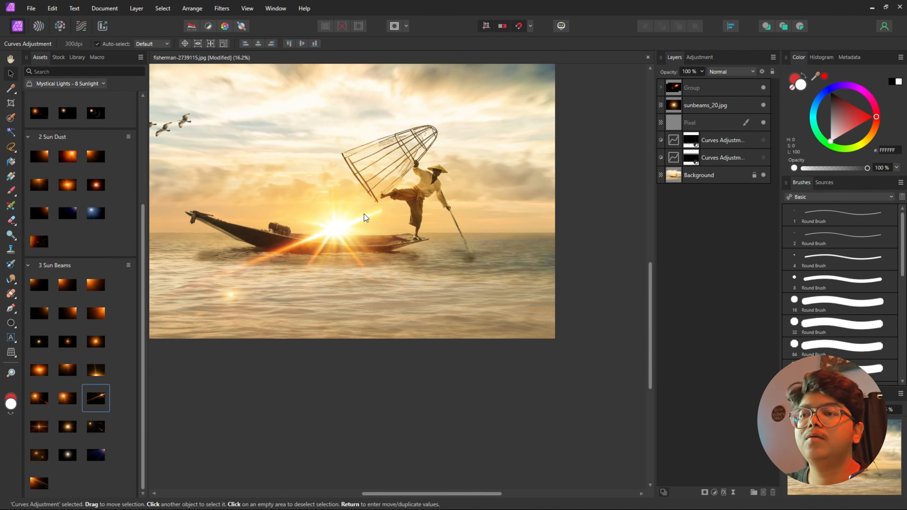
drag(353, 259, 402, 266)
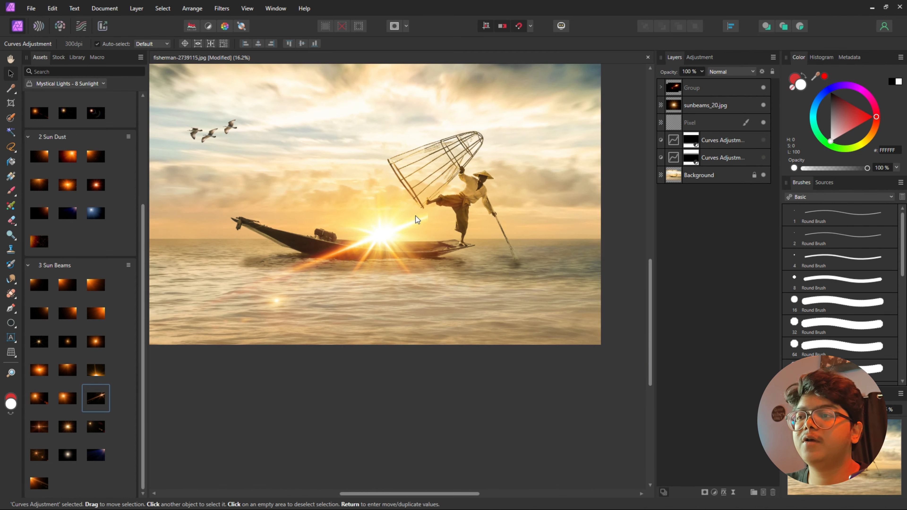
scroll(425, 220, up, 5)
scroll(449, 237, down, 3)
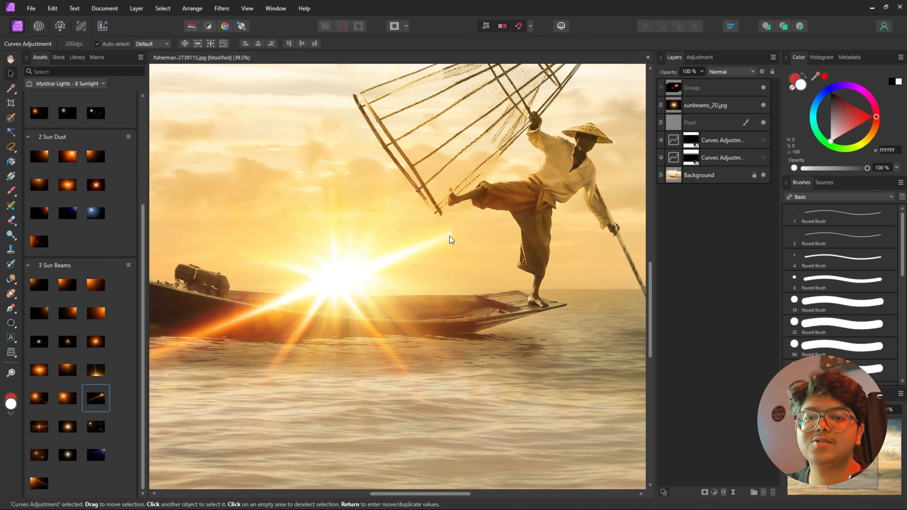
scroll(450, 238, down, 4)
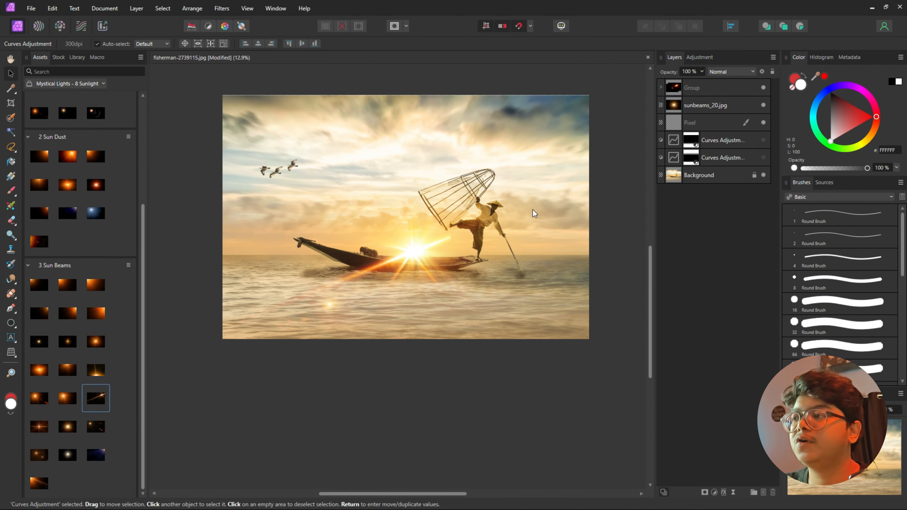
- Expand the sunbeams group and add a mask to the sunbeams_17.jpg layer
click(696, 93)
click(661, 88)
click(698, 108)
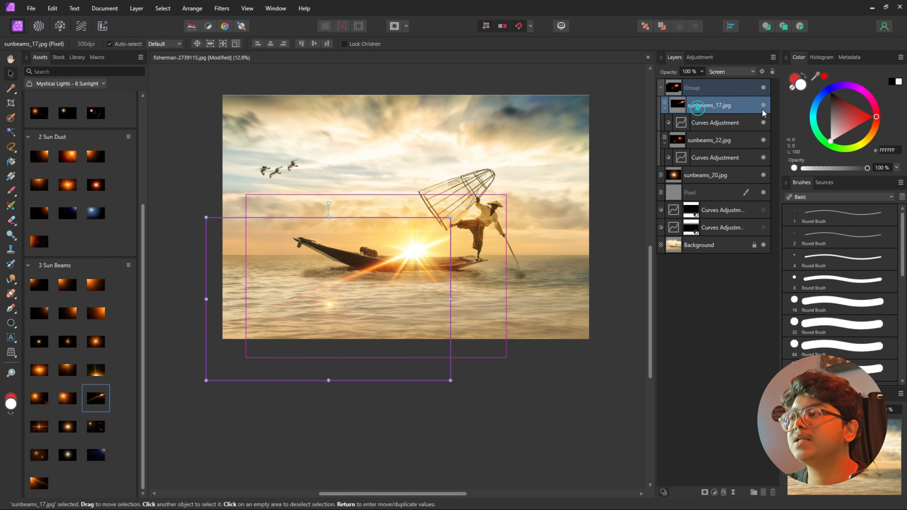
click(764, 105)
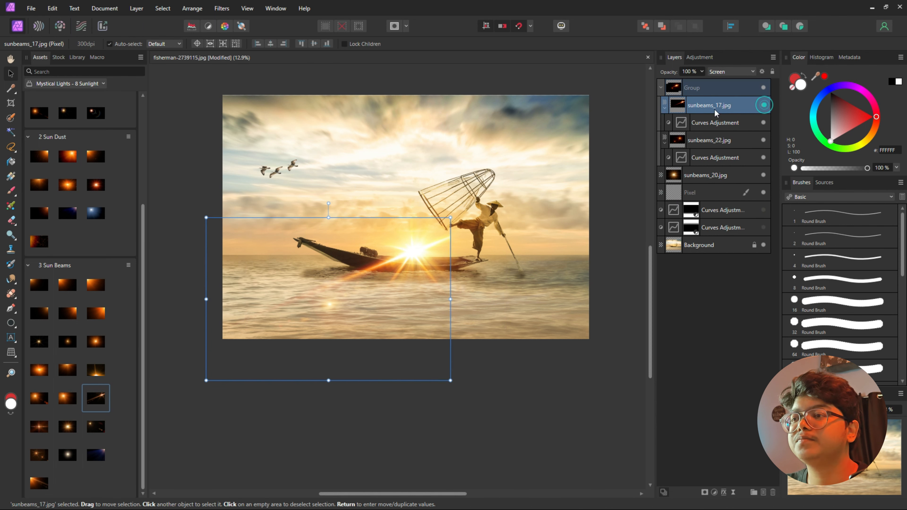
click(705, 492)
- Paint on the sunbeams_17.jpg mask with a soft brush of about 600 px, first gray and then black, to fade the beam's tip below the fisherman's foot
key(b)
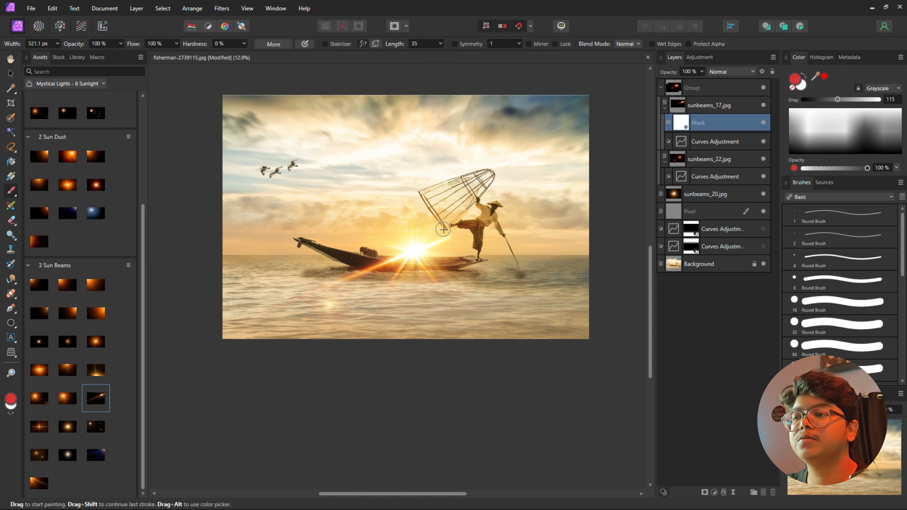
scroll(446, 237, up, 4)
key(])
drag(460, 239, 477, 254)
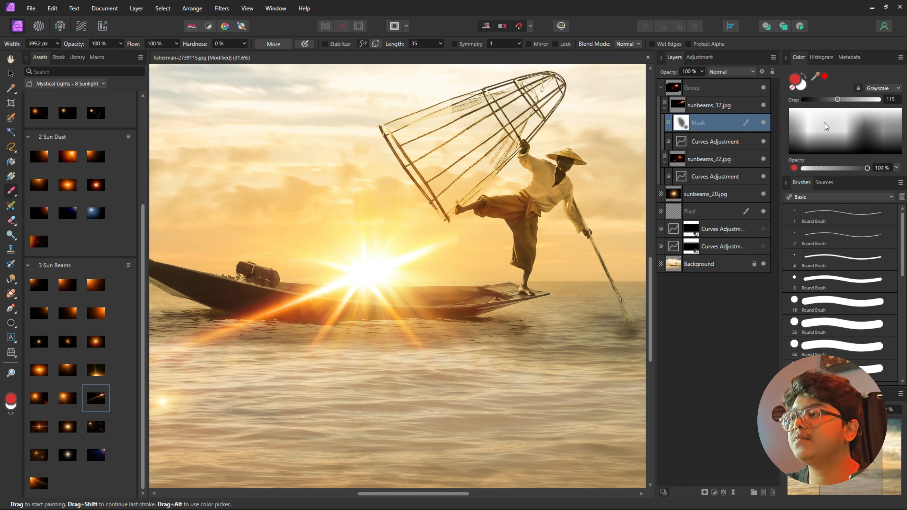
drag(825, 124, 814, 157)
drag(457, 252, 464, 221)
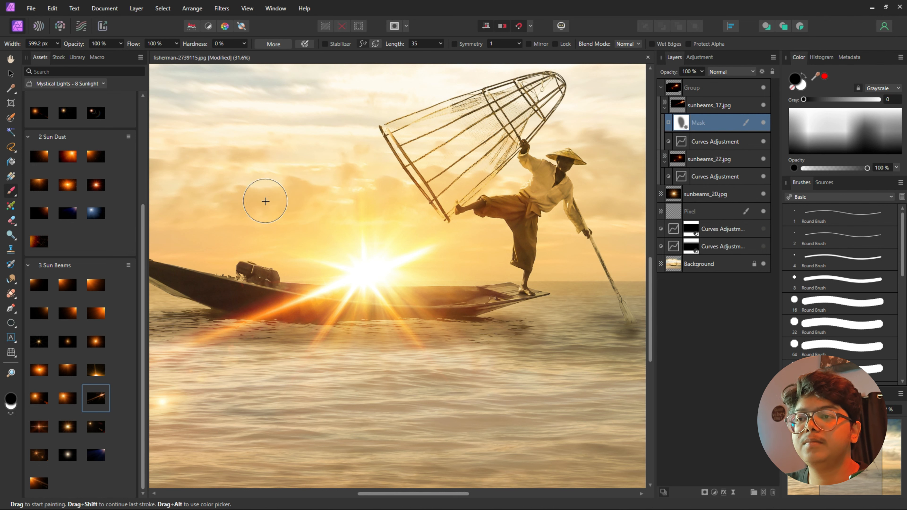
scroll(476, 363, down, 5)
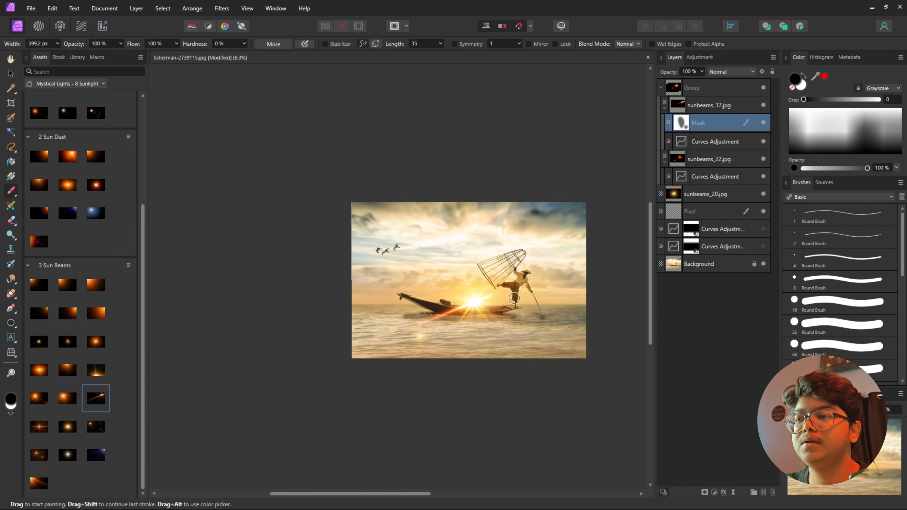
scroll(515, 299, down, 2)
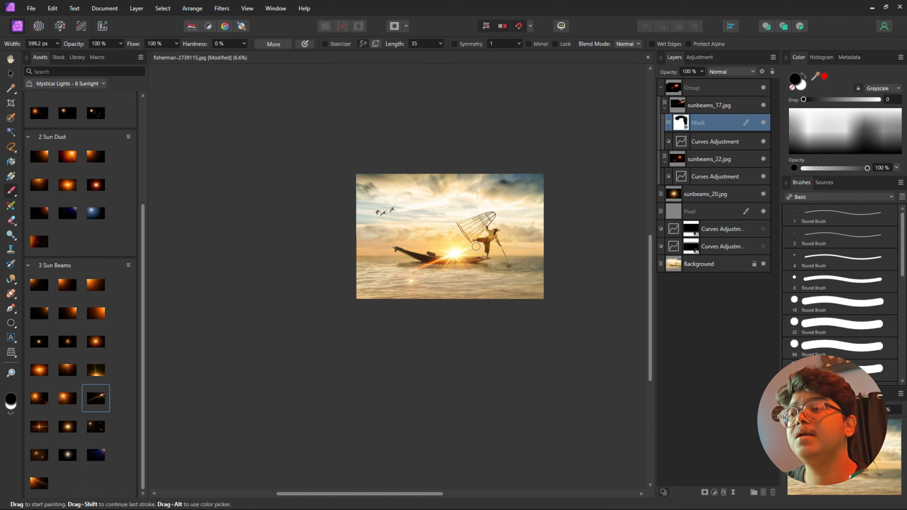
scroll(442, 225, up, 3)
scroll(547, 274, up, 1)
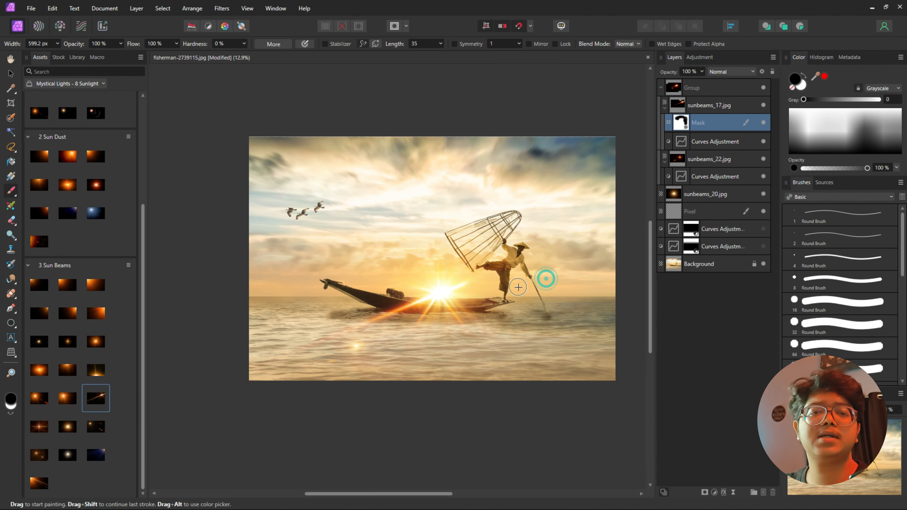
- Collapse the sunbeams group, add an Exposure adjustment above it and lower the exposure to darken the whole photo
click(661, 88)
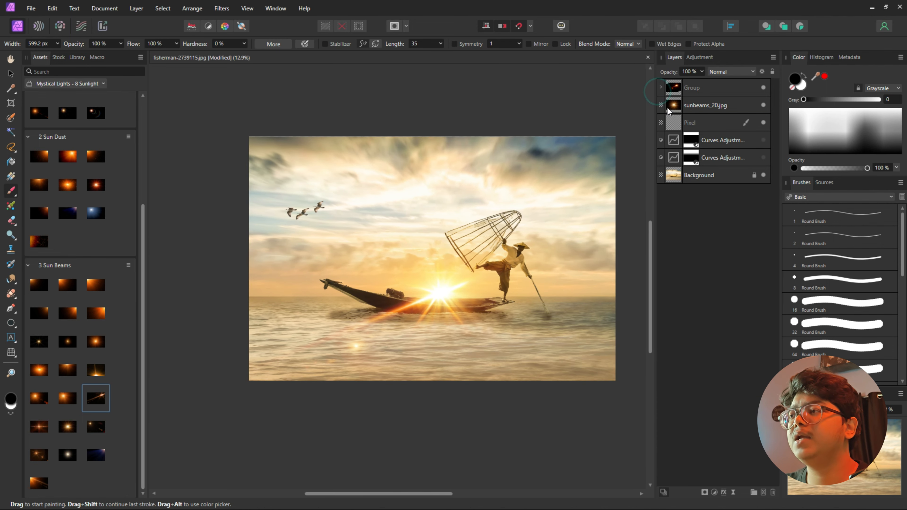
click(698, 93)
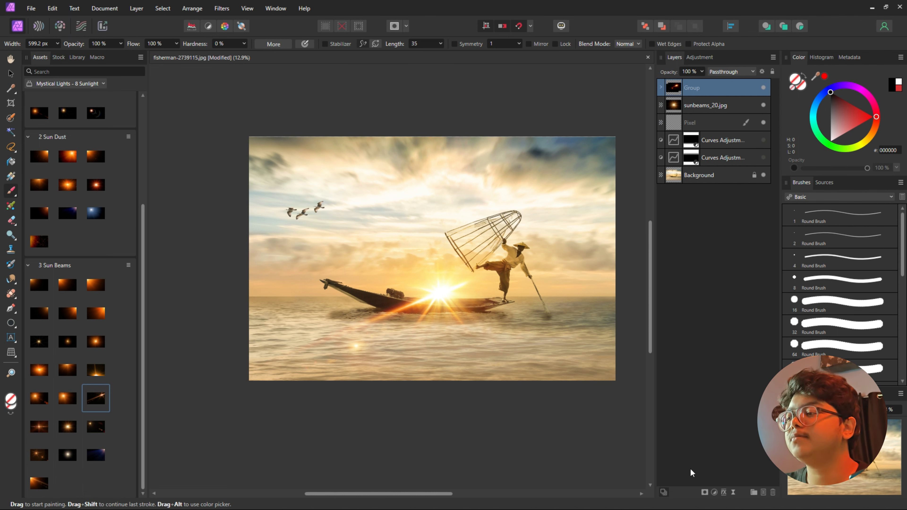
click(715, 493)
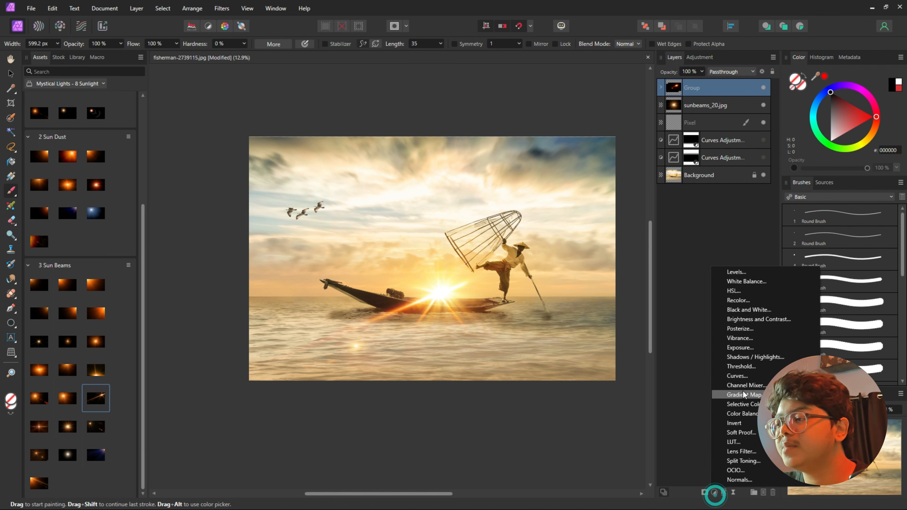
click(749, 347)
drag(641, 427, 632, 428)
click(754, 384)
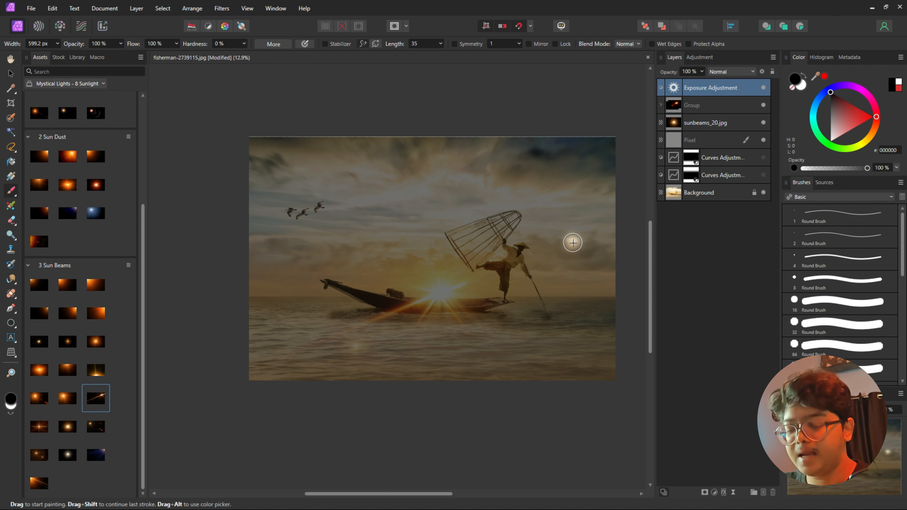
- Enlarge the soft black paint brush to 4096 px and reduce its opacity to 50% and flow to 20%
key(b)
key(x)
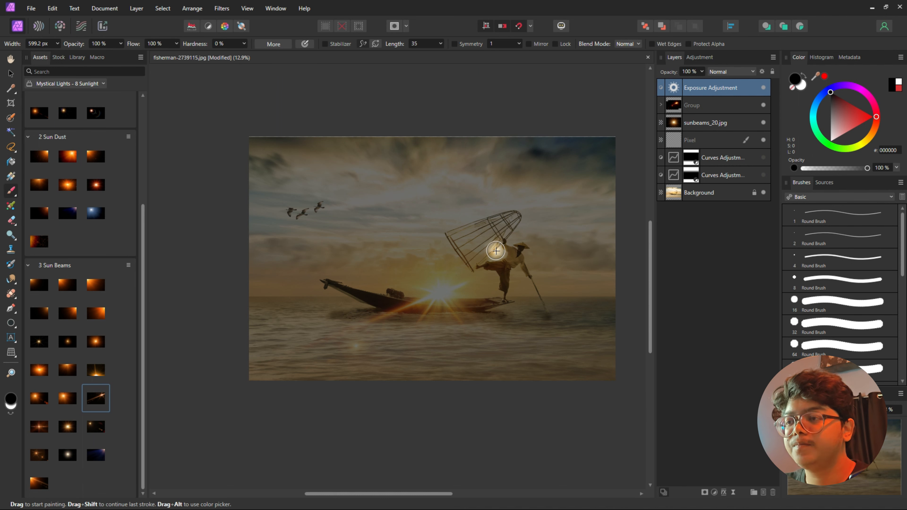
key(])
key(])
key(])
key(])
key(])
key(])
key(])
key(])
key(])
key(])
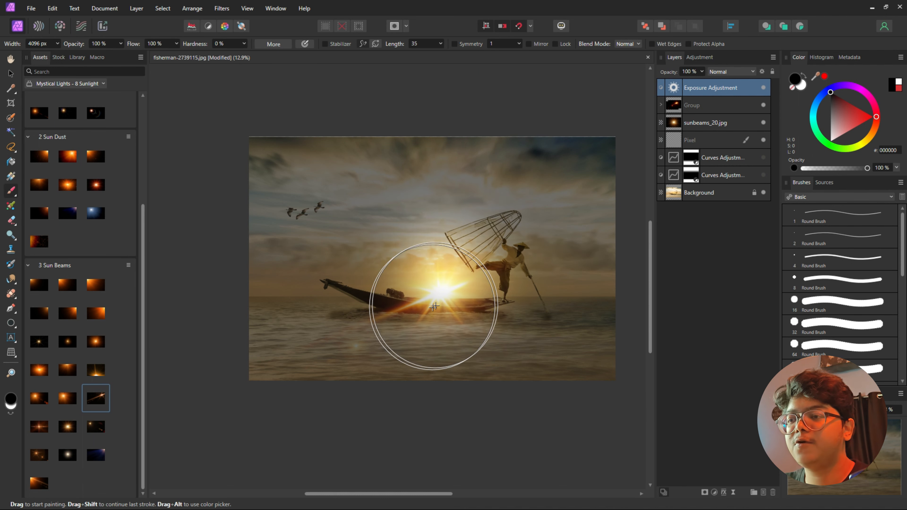
click(432, 283)
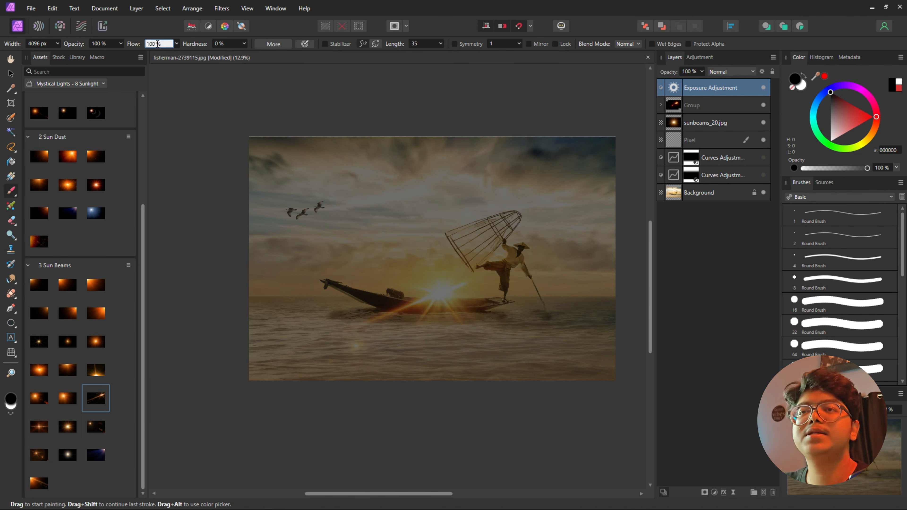
click(403, 279)
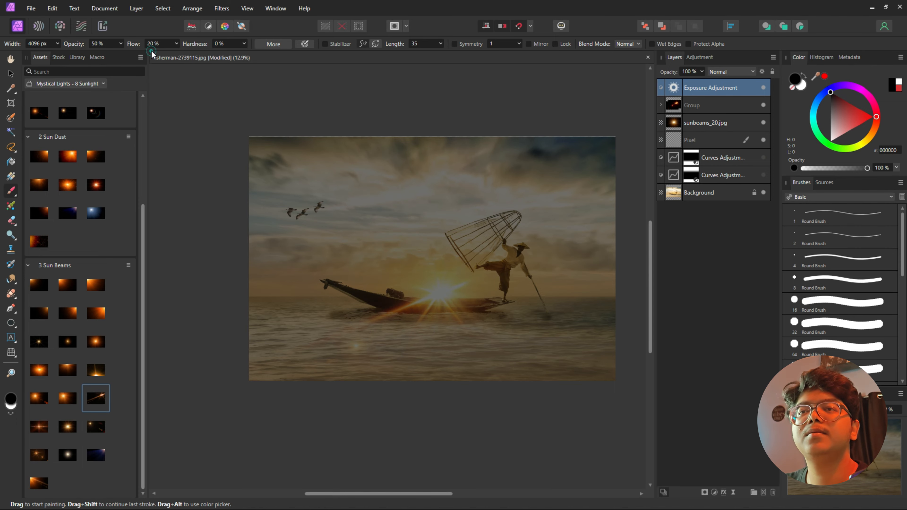
- Raise the brush flow to 50% and dab black around the sun on the Exposure adjustment's mask to restore the glow
click(443, 282)
click(441, 288)
click(450, 287)
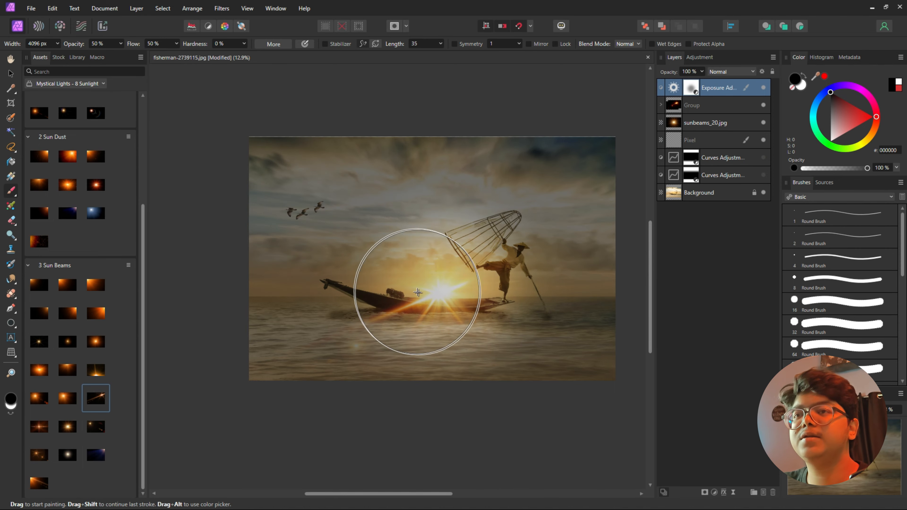
click(412, 288)
click(433, 270)
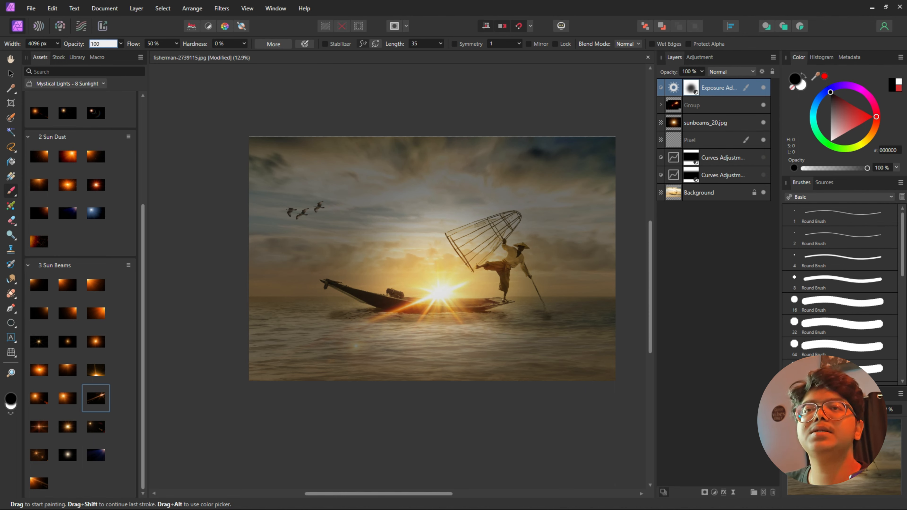
- With brush opacity at 100%, mask the darkening off the sun, fisherman and central band, and compare the photo with and without the Exposure adjustment
click(441, 289)
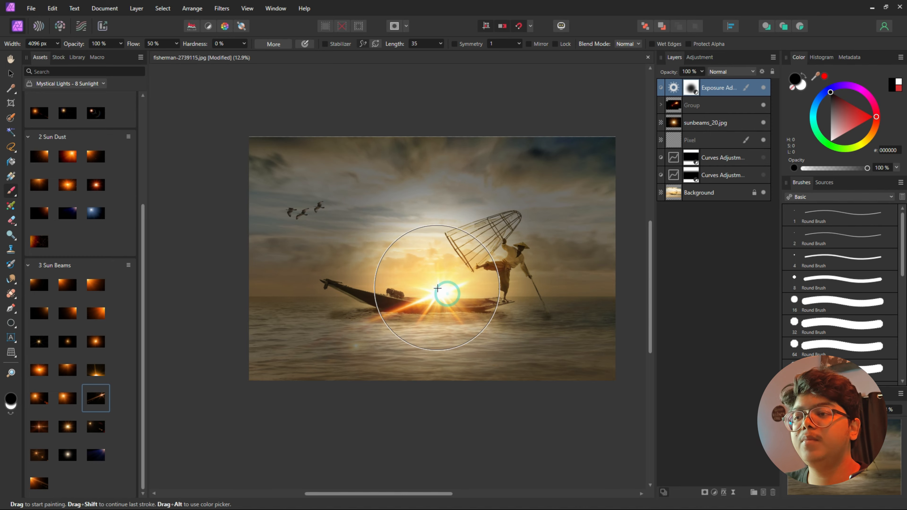
click(460, 272)
mouse_move(425, 273)
mouse_down()
mouse_move(630, 281)
mouse_move(194, 256)
mouse_up()
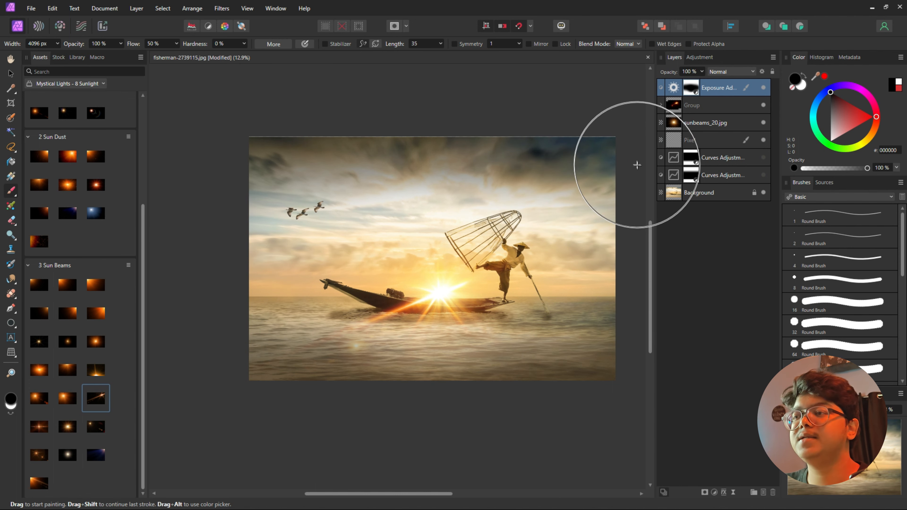
click(762, 89)
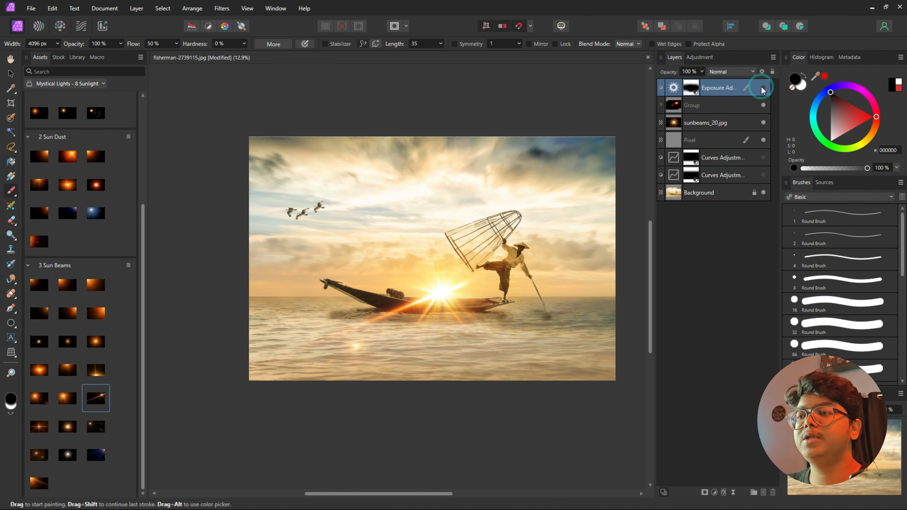
click(763, 89)
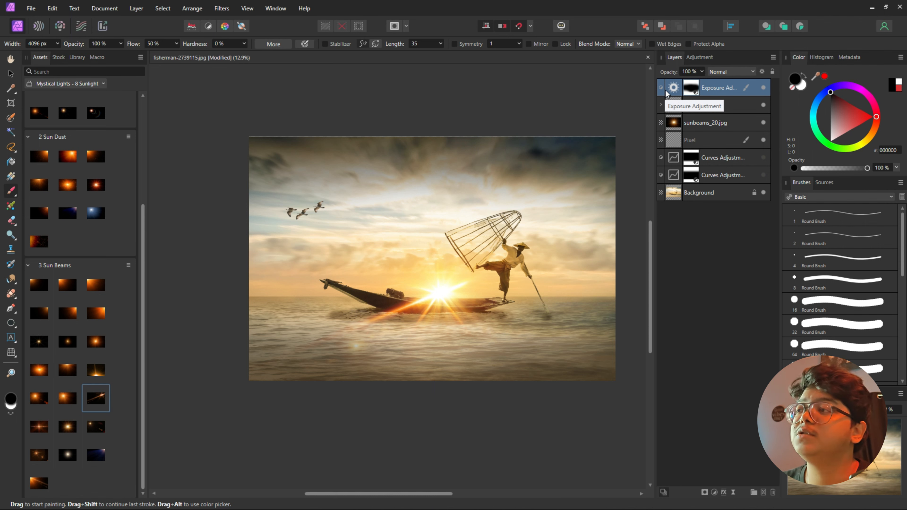
- Select all layers above the Background and switch their visibility off and on to compare, turning on both Curves adjustments as well
shift+click(717, 175)
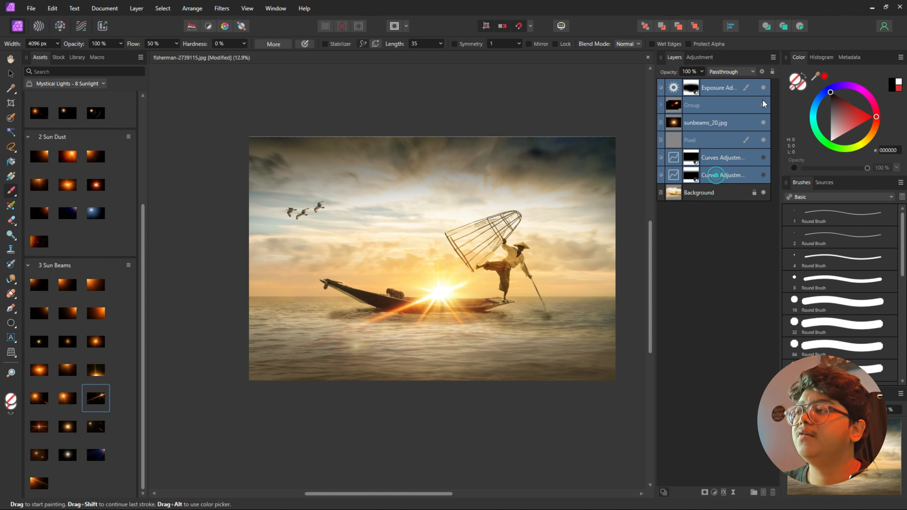
click(764, 89)
click(764, 89)
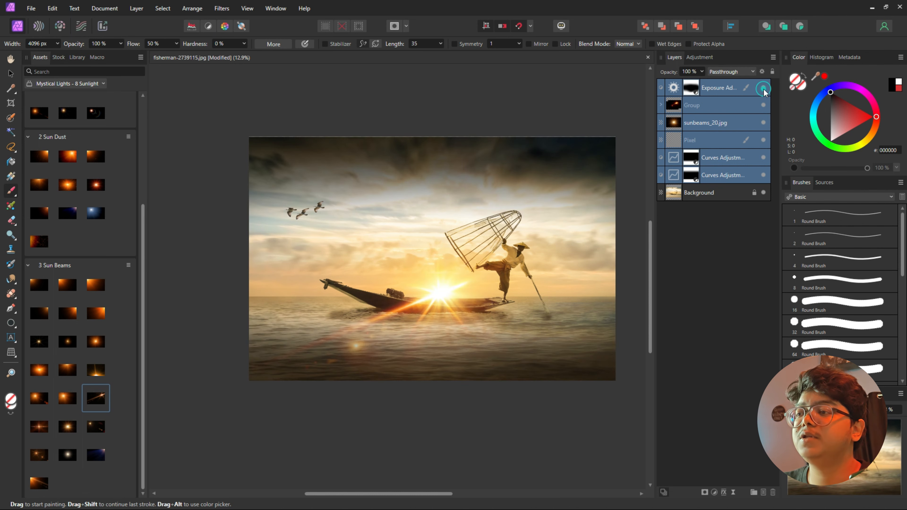
click(764, 89)
click(763, 89)
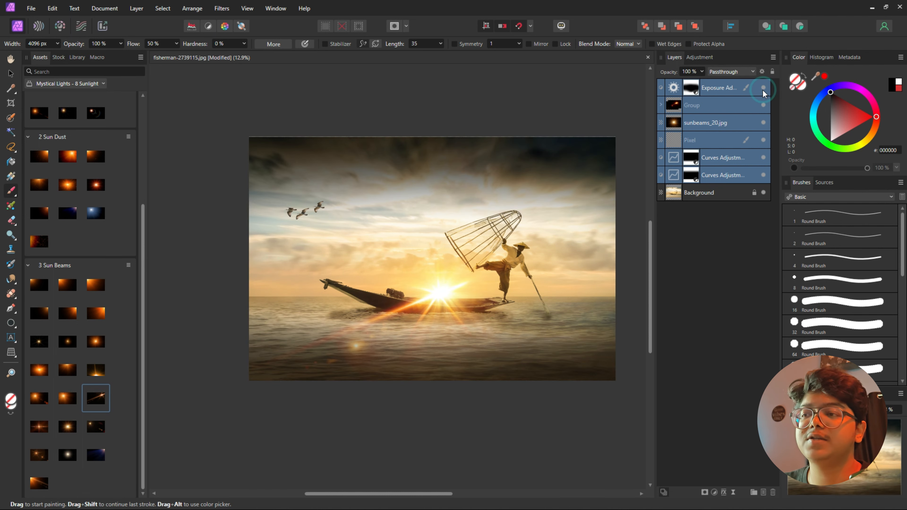